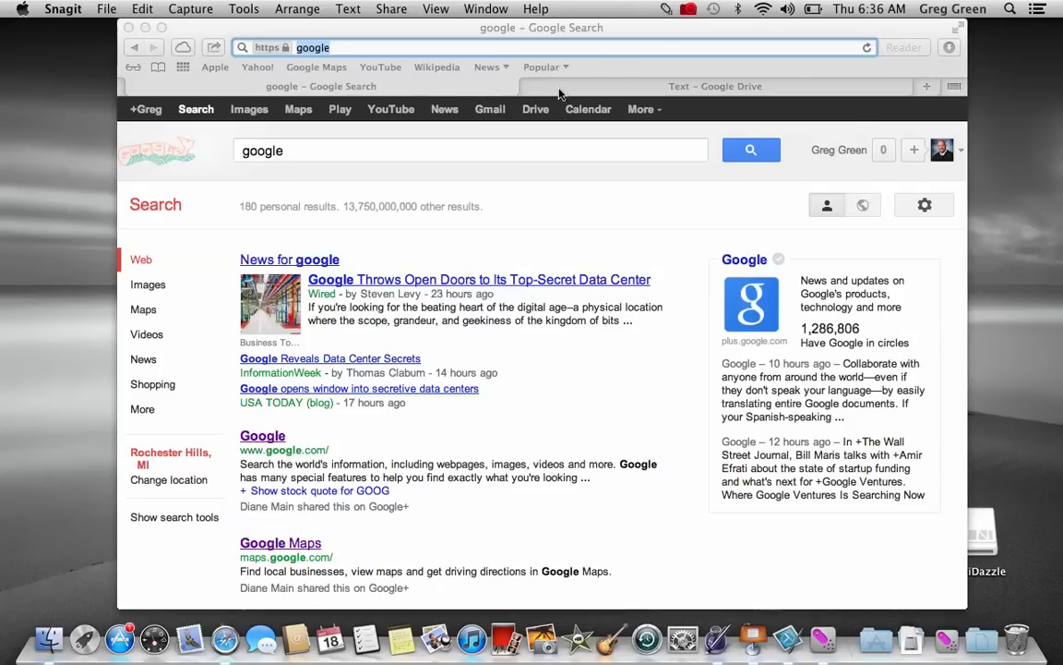
Step: Open Google Drive and circle the upload button with annotation pen 4
click(536, 112)
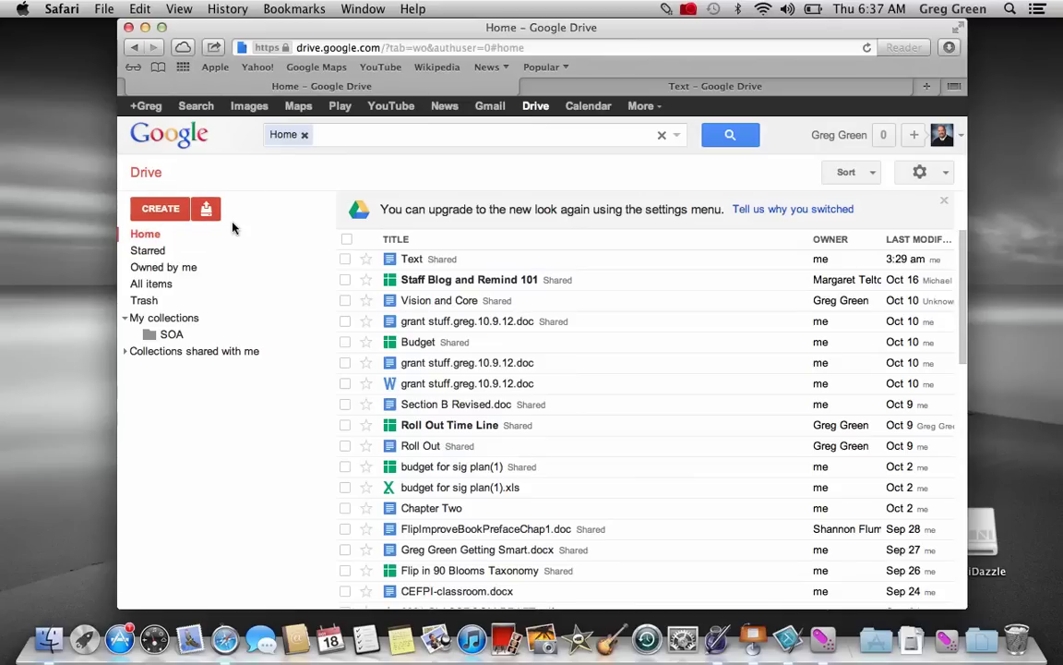
key(4)
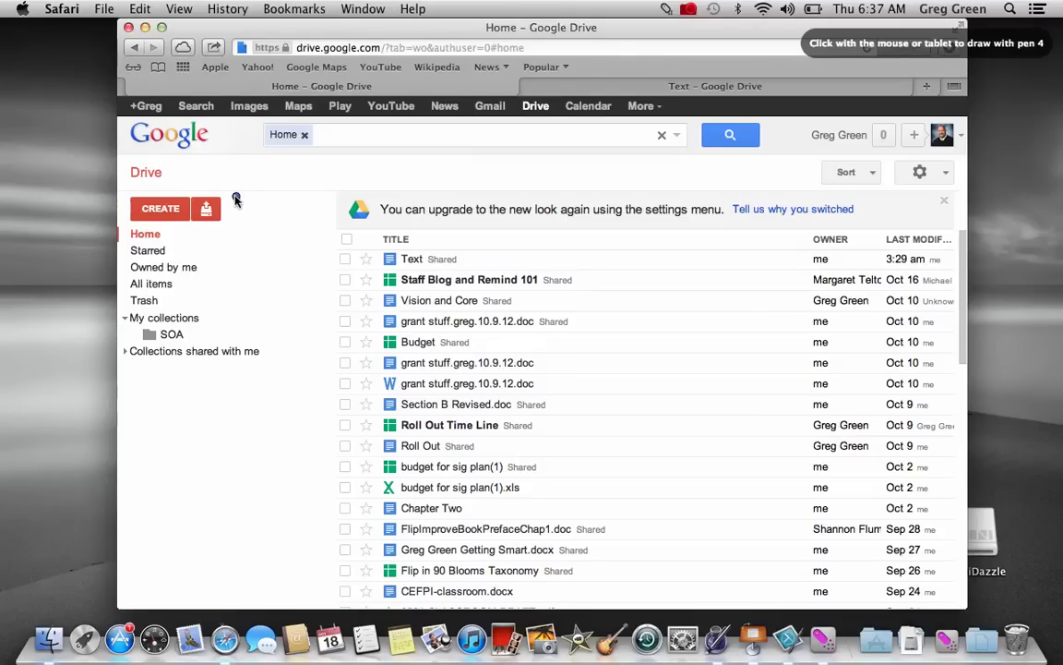
mouse_move(229, 192)
mouse_down()
mouse_move(190, 201)
mouse_move(214, 238)
mouse_move(238, 198)
mouse_move(220, 191)
mouse_up()
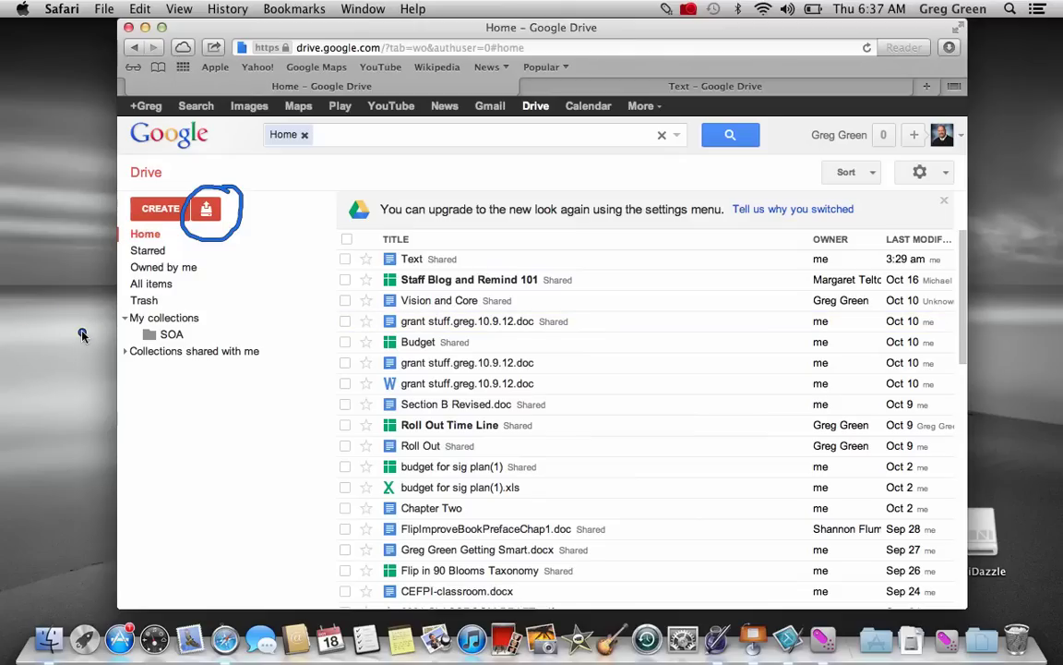
Step: Create a new text document in Drive
click(162, 210)
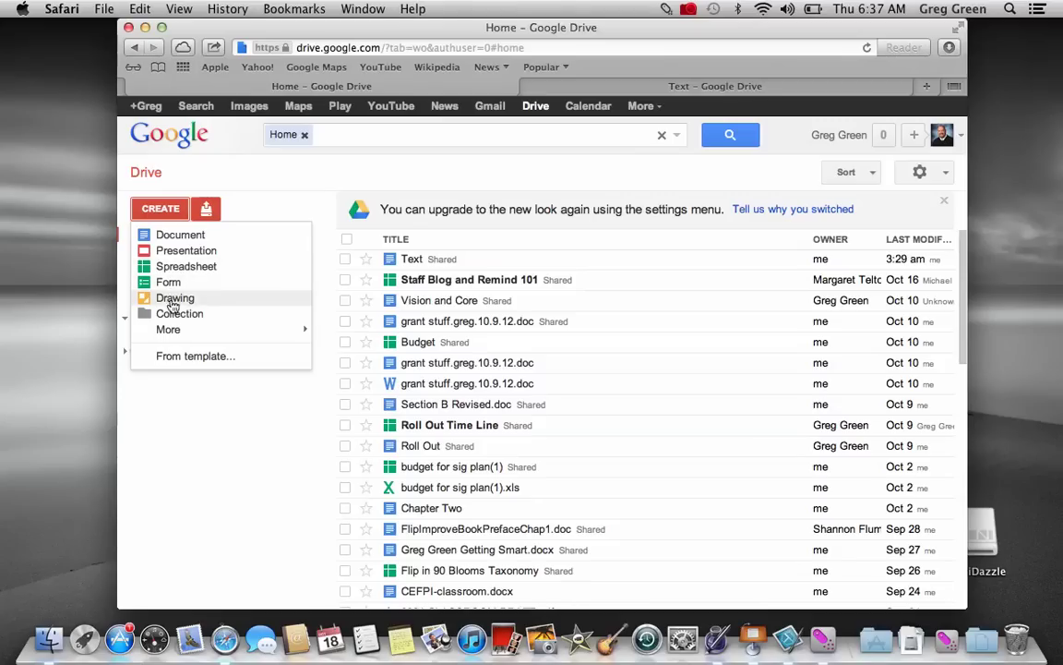
mouse_move(183, 333)
click(181, 236)
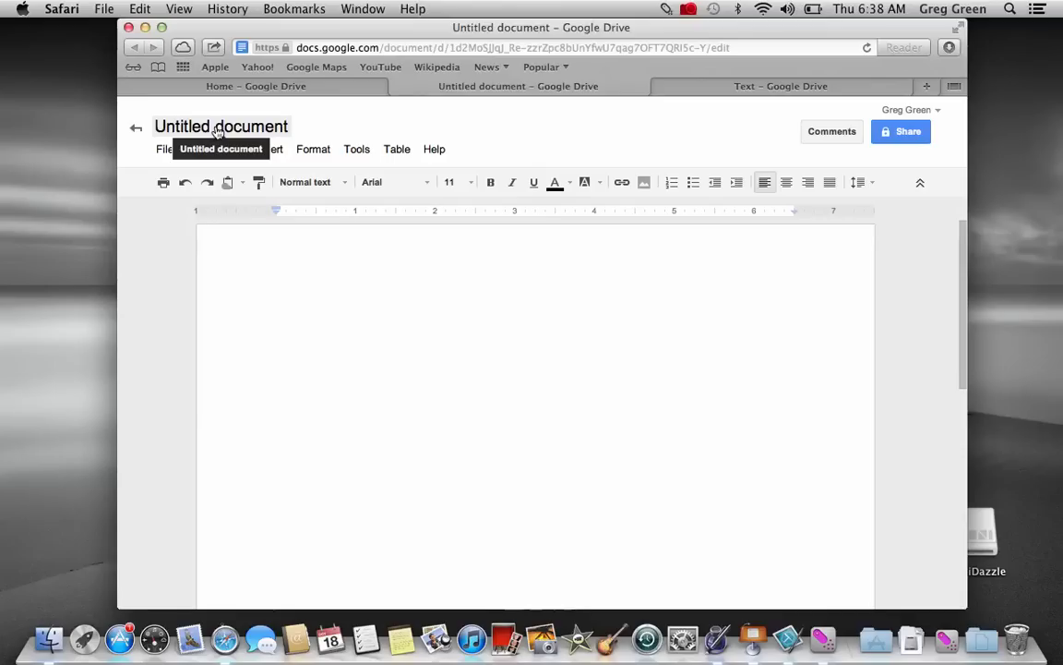
Step: Rename the untitled document as "new title"
click(216, 128)
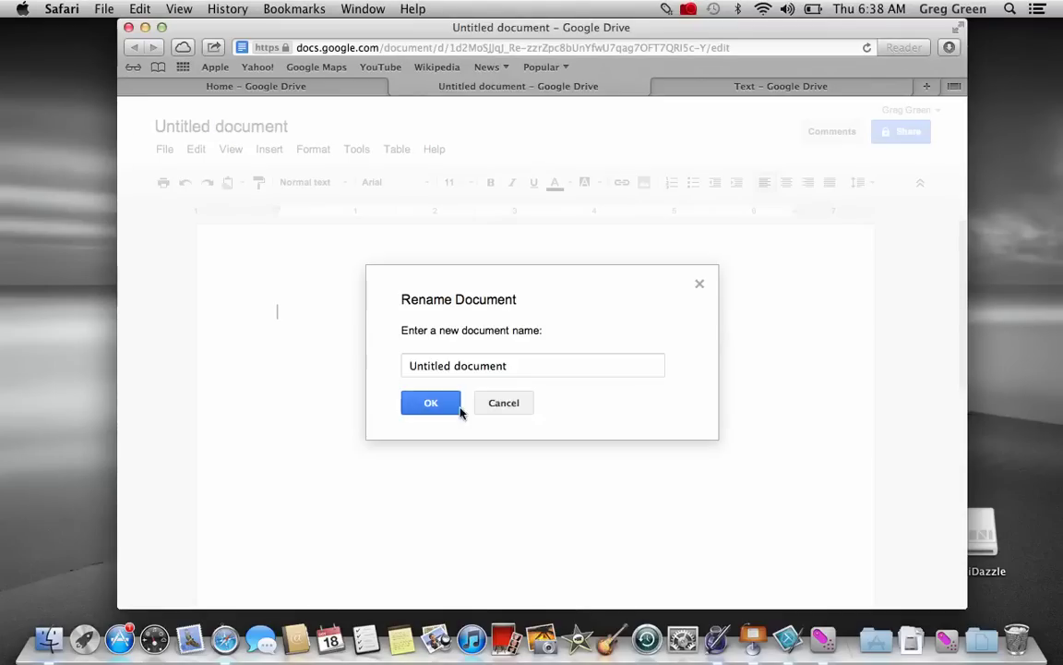
drag(517, 365, 378, 363)
click(333, 372)
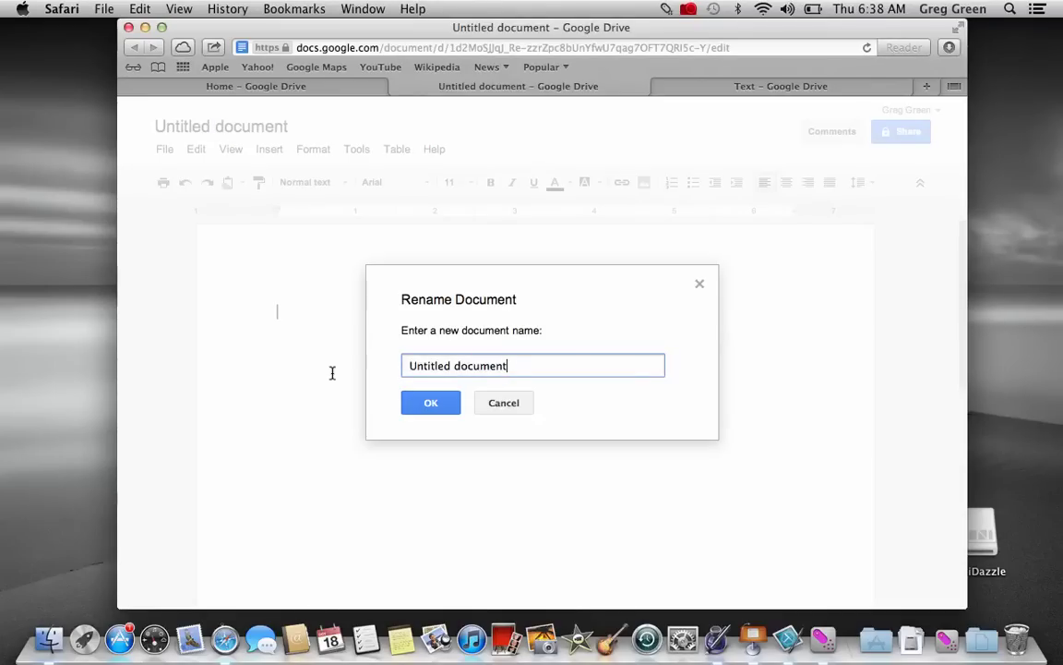
text(new)
key(BackSpace)
key(BackSpace)
key(BackSpace)
key(BackSpace)
key(BackSpace)
key(BackSpace)
key(BackSpace)
key(BackSpace)
key(BackSpace)
key(BackSpace)
key(BackSpace)
key(BackSpace)
key(BackSpace)
key(BackSpace)
key(BackSpace)
key(BackSpace)
key(BackSpace)
key(BackSpace)
key(BackSpace)
key(BackSpace)
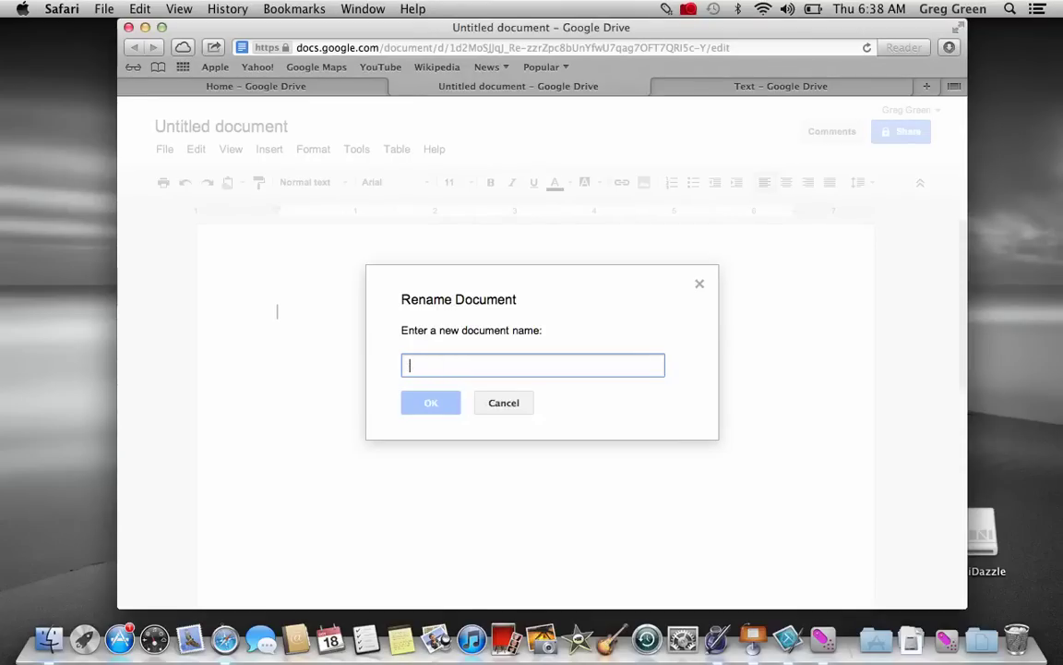
text(new title)
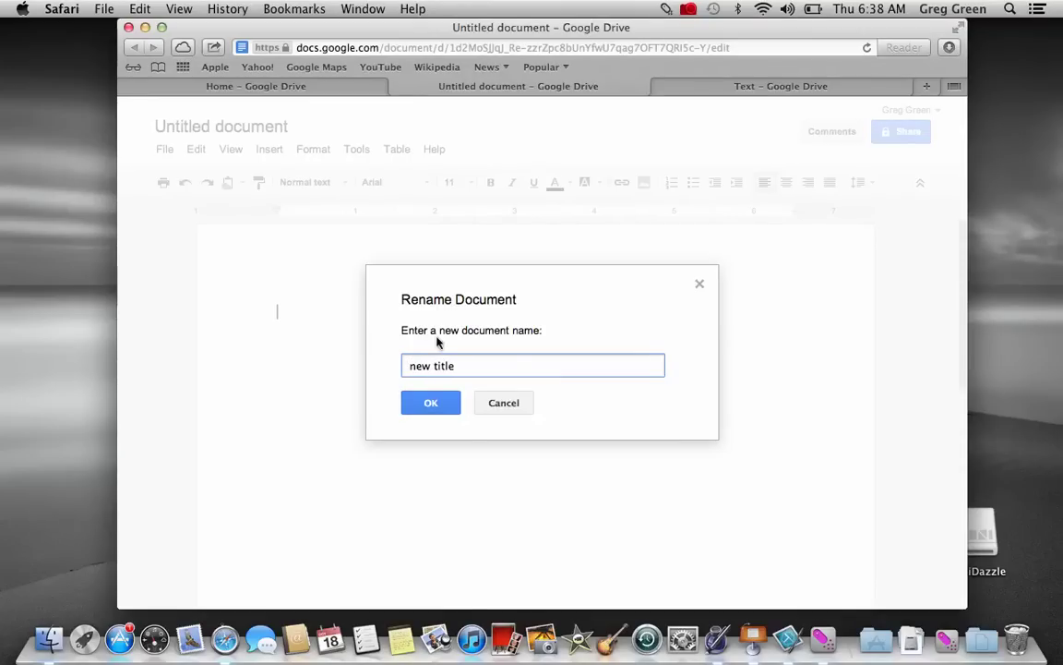
click(431, 402)
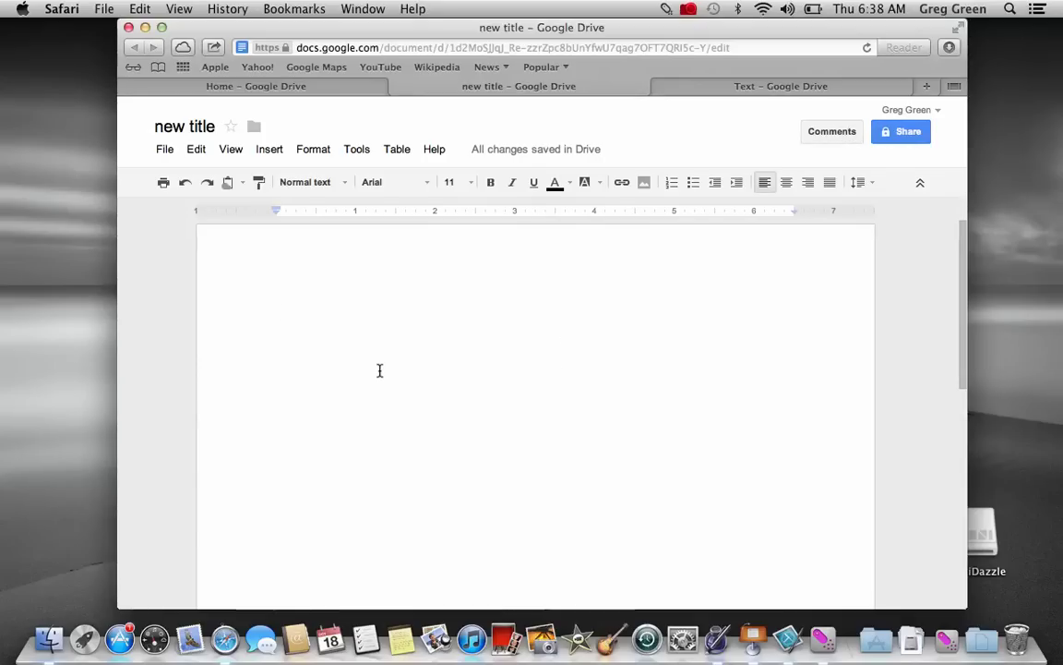
Step: Write "I really am impressed with our staff's efforts this year." in the document body
text(I reall)
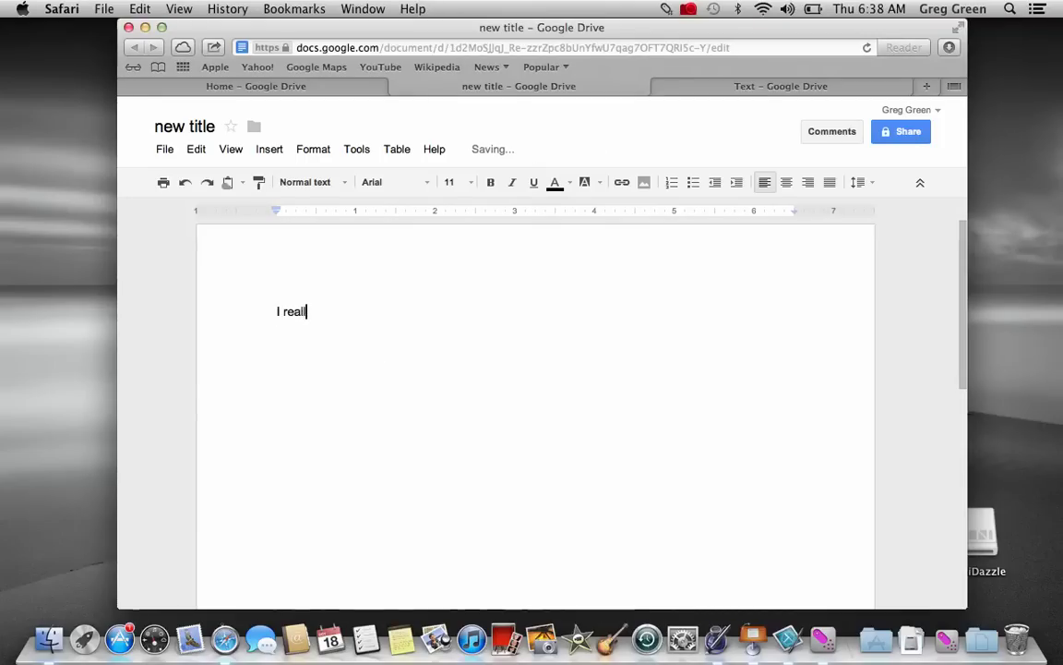
text(y am impressed with out)
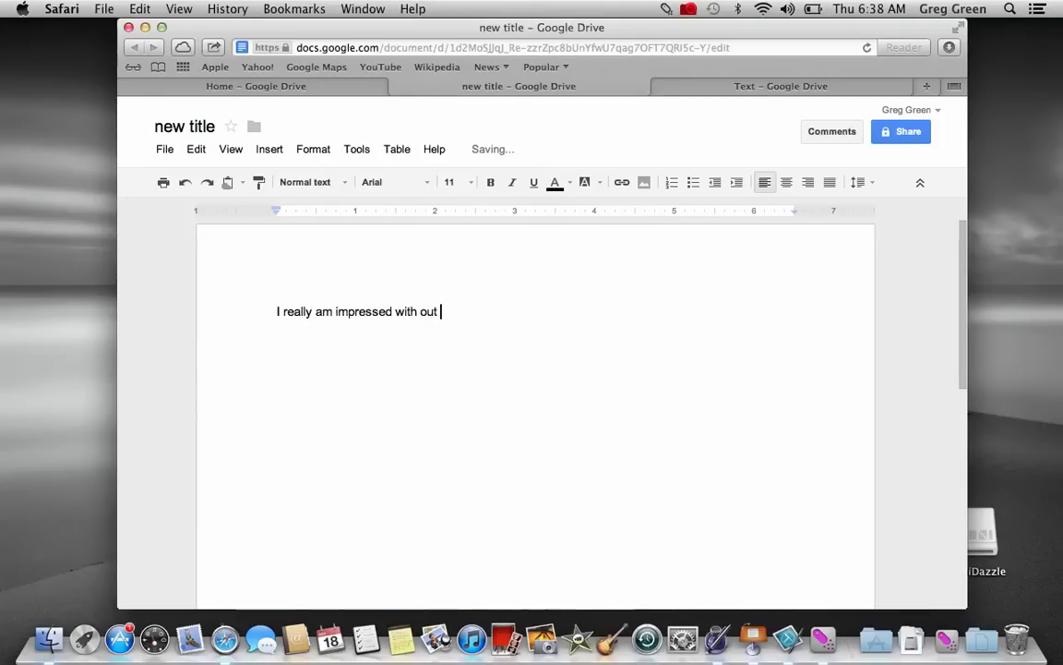
key(BackSpace)
key(BackSpace)
text(r staff)
key(BackSpace)
text('s effe)
text(rts this yea)
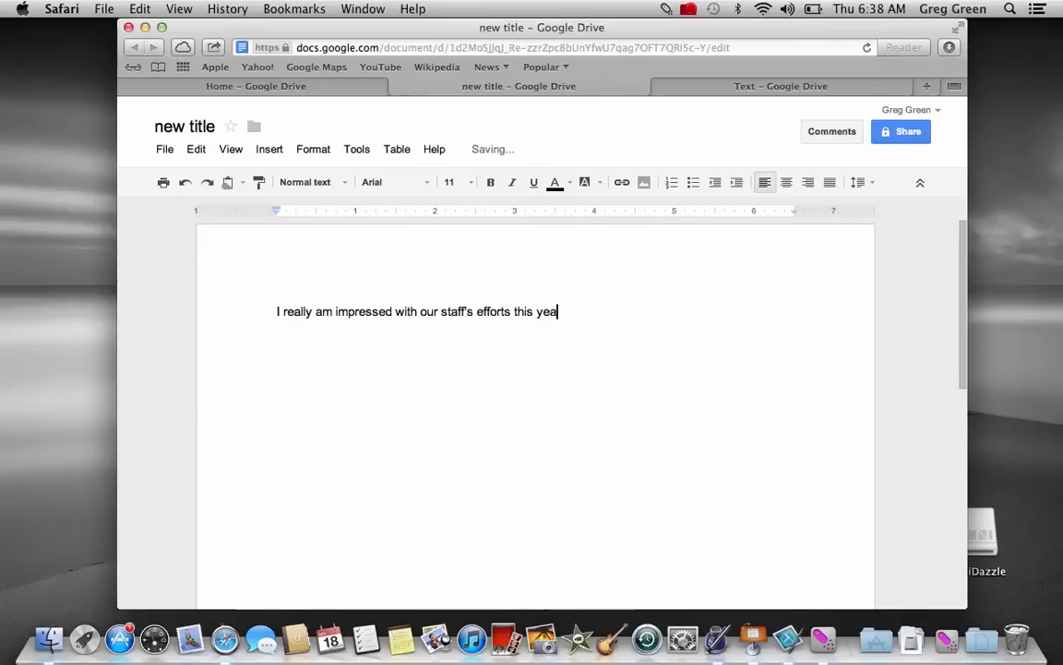
text(r.)
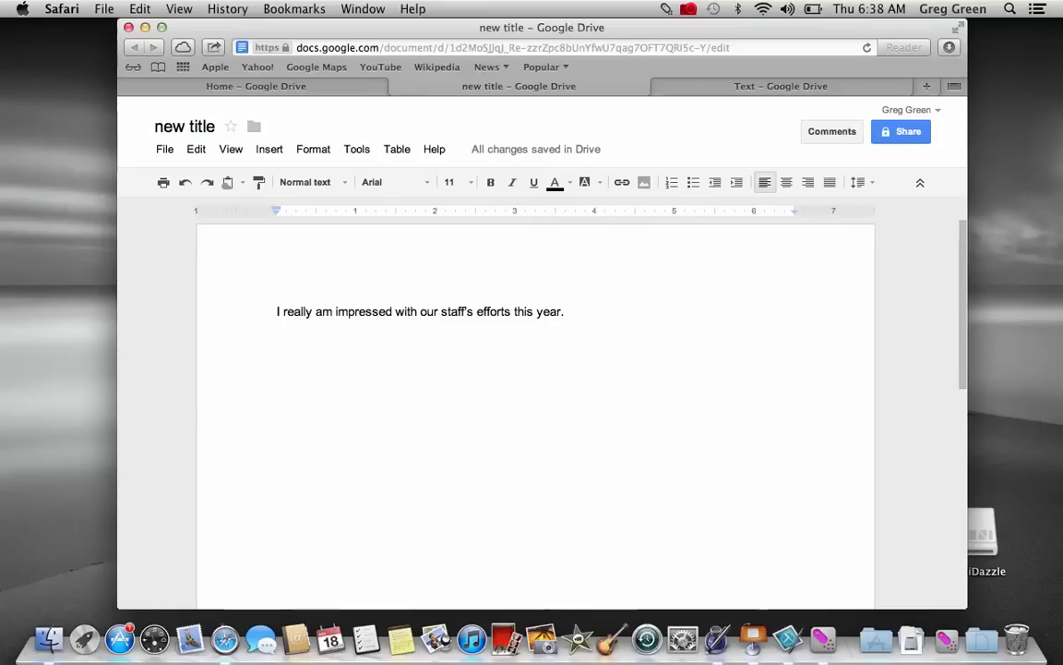
Step: Open the document's comments and start a new comment
click(832, 134)
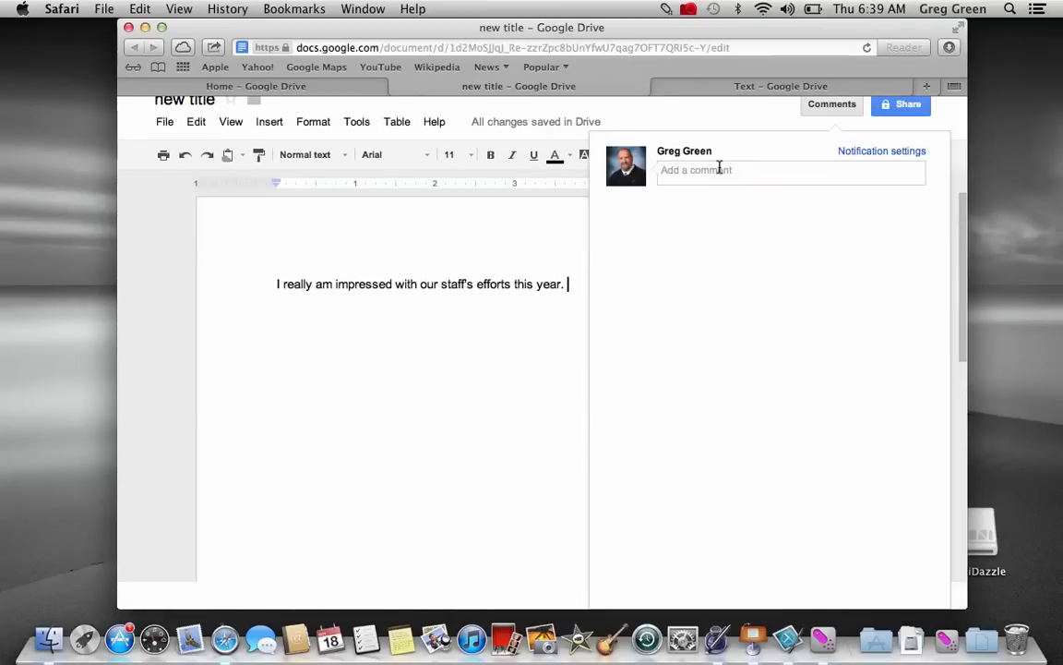
click(719, 169)
text(I do a)
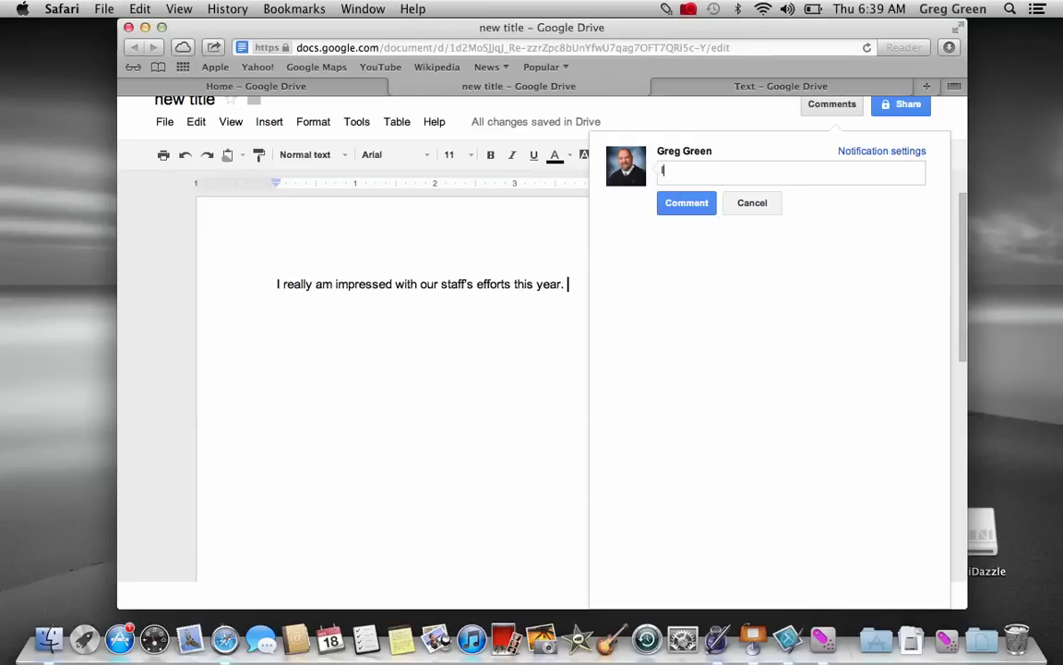
text(s well)
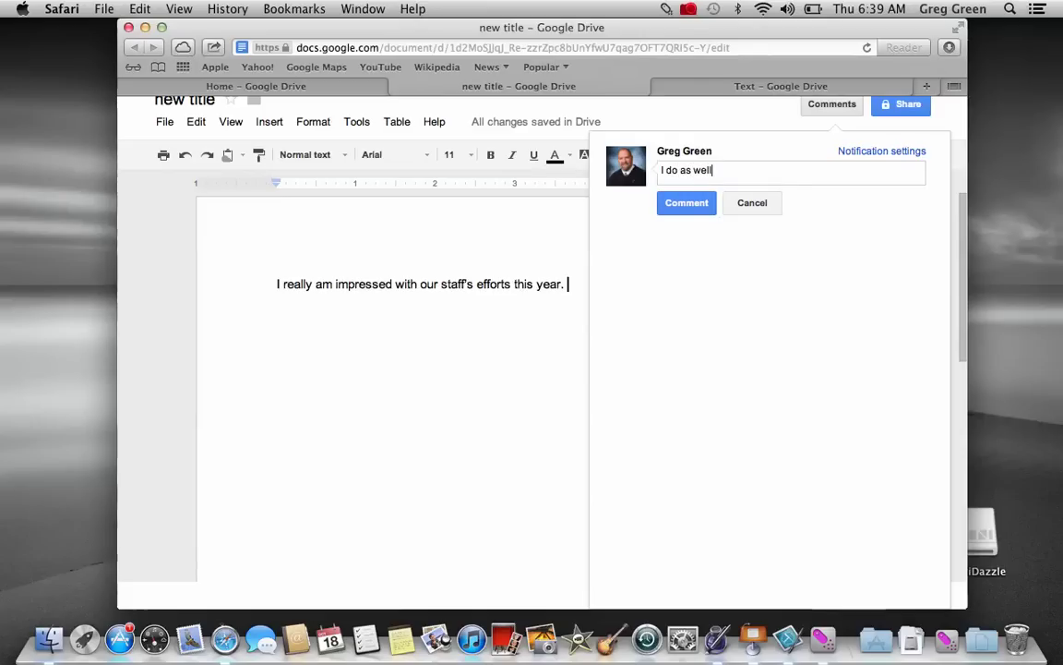
text(!!!)
key(super+a)
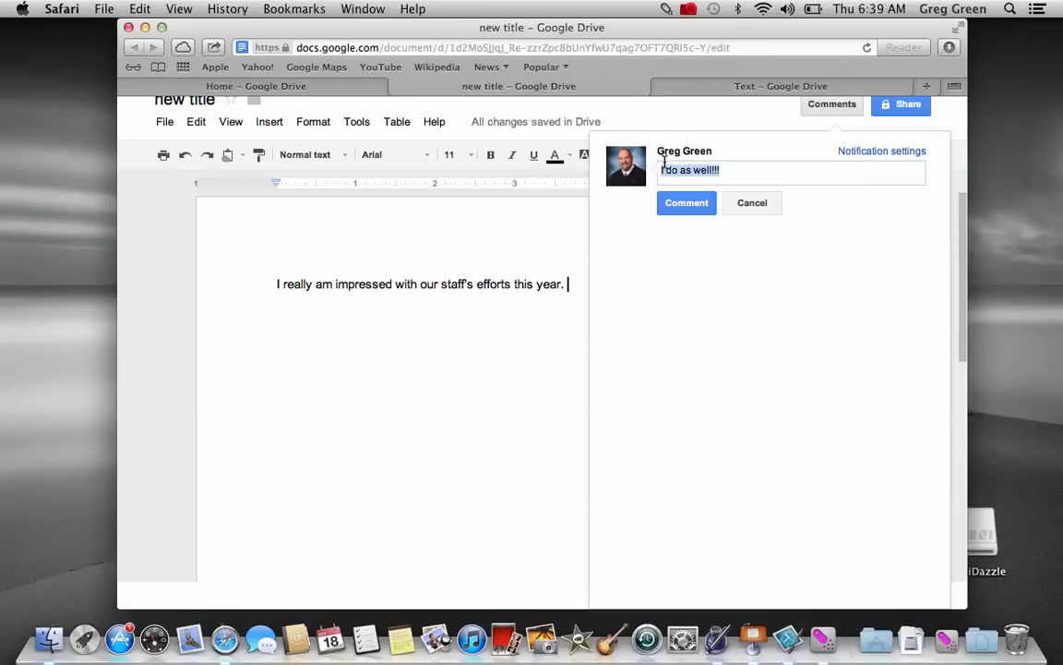
key(BackSpace)
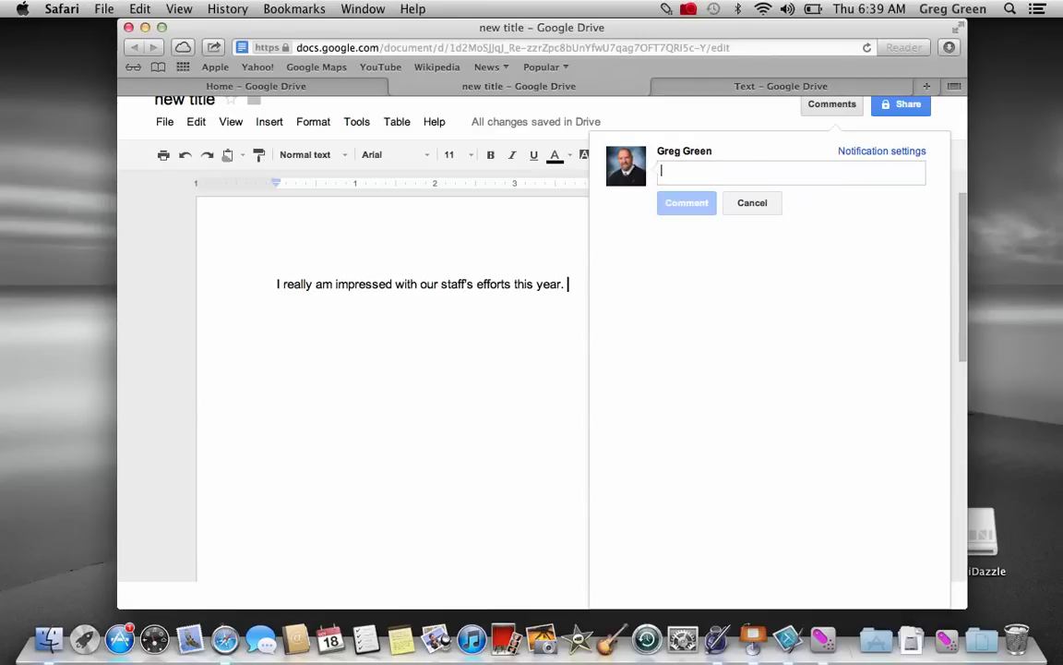
Step: Post the comment "I am very impressed as well!" on the document
text(I am)
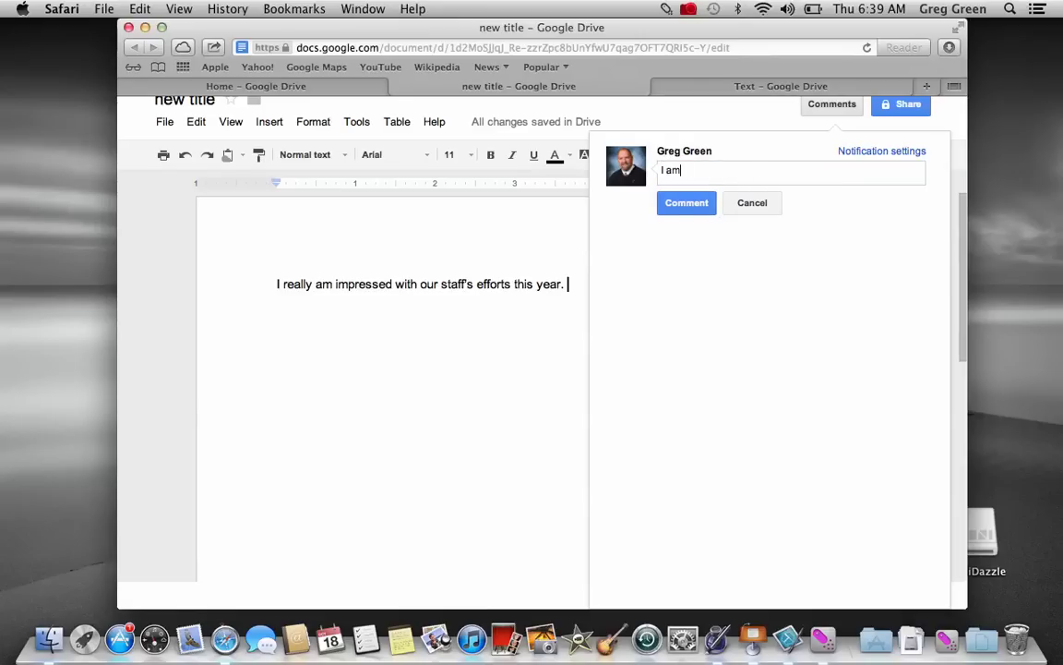
text( very impressed as well!)
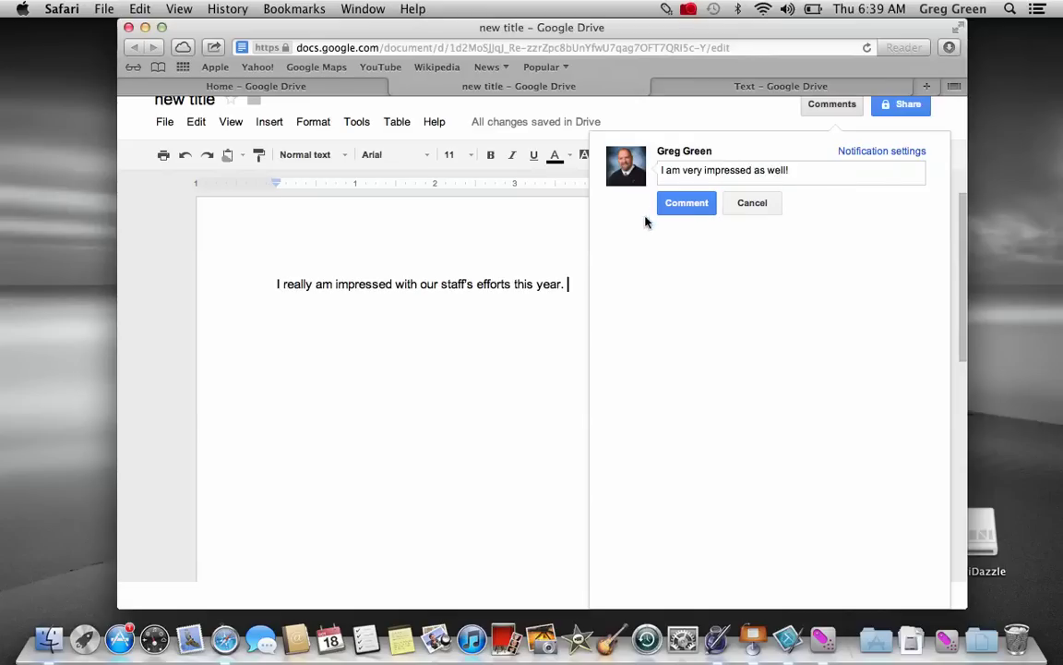
click(688, 205)
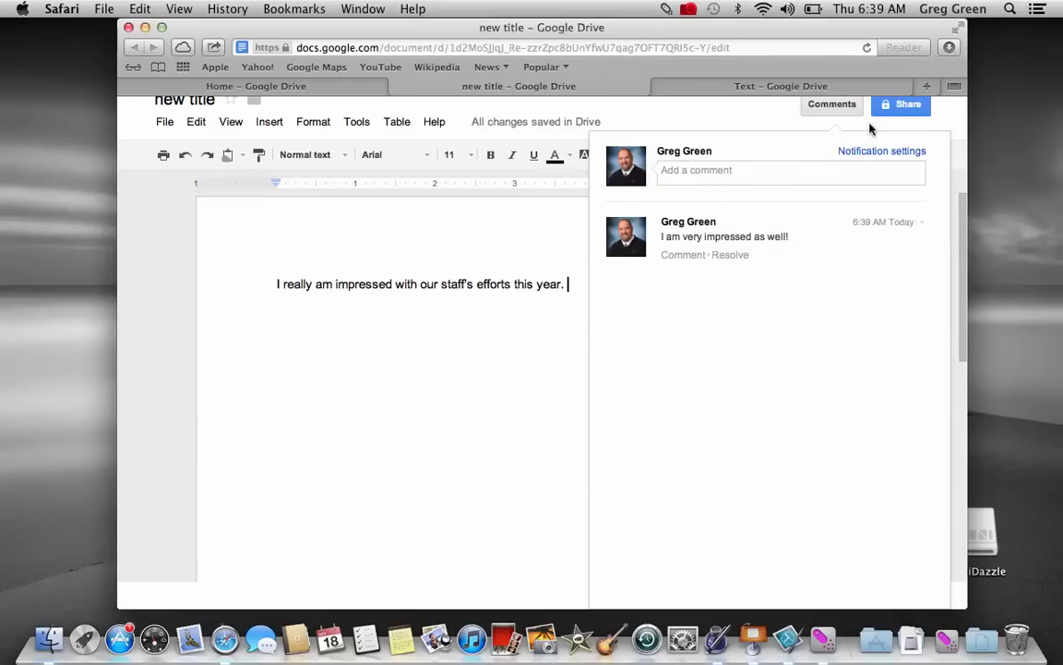
Step: Review the email notification settings for comments and close them without changes
click(854, 152)
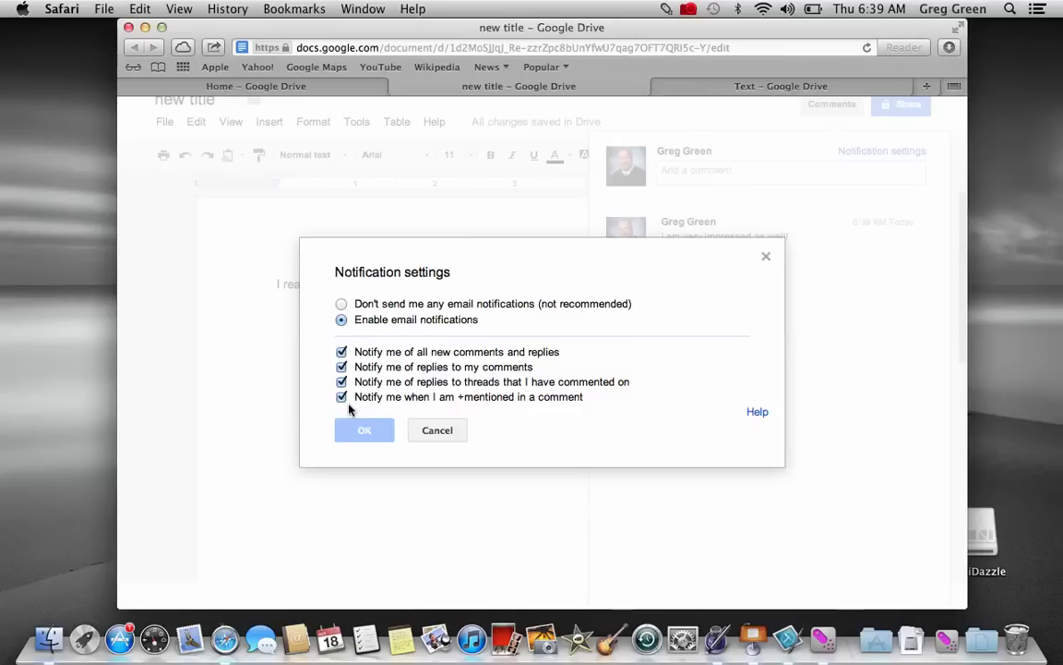
click(765, 256)
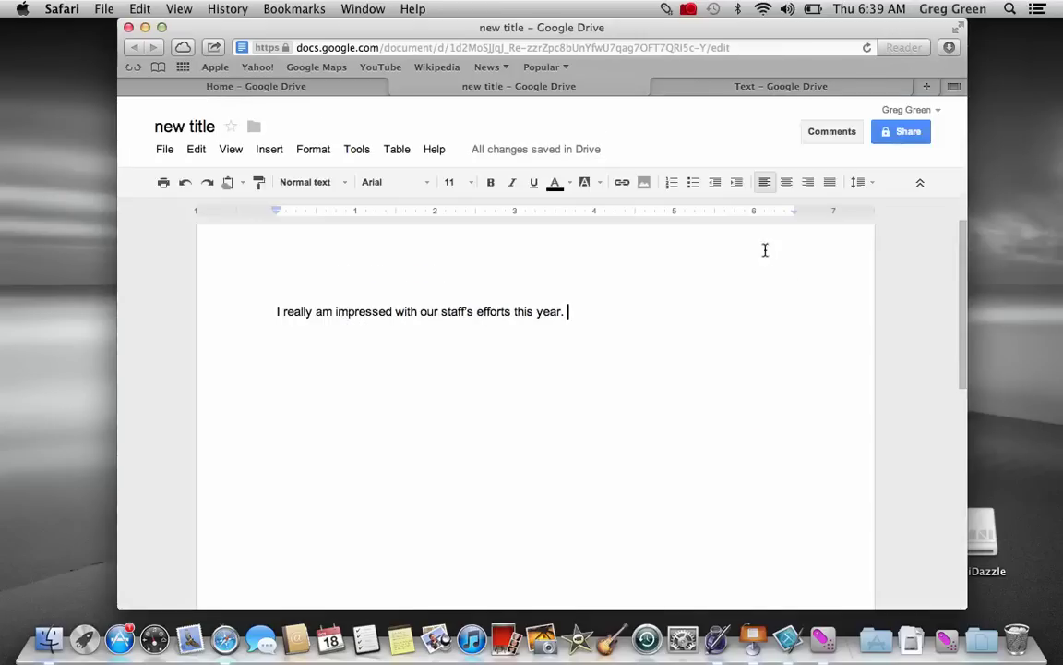
Step: Open the document's sharing settings, circle the private access entry and its change link with annotation pen 4, and clear the markings
click(904, 132)
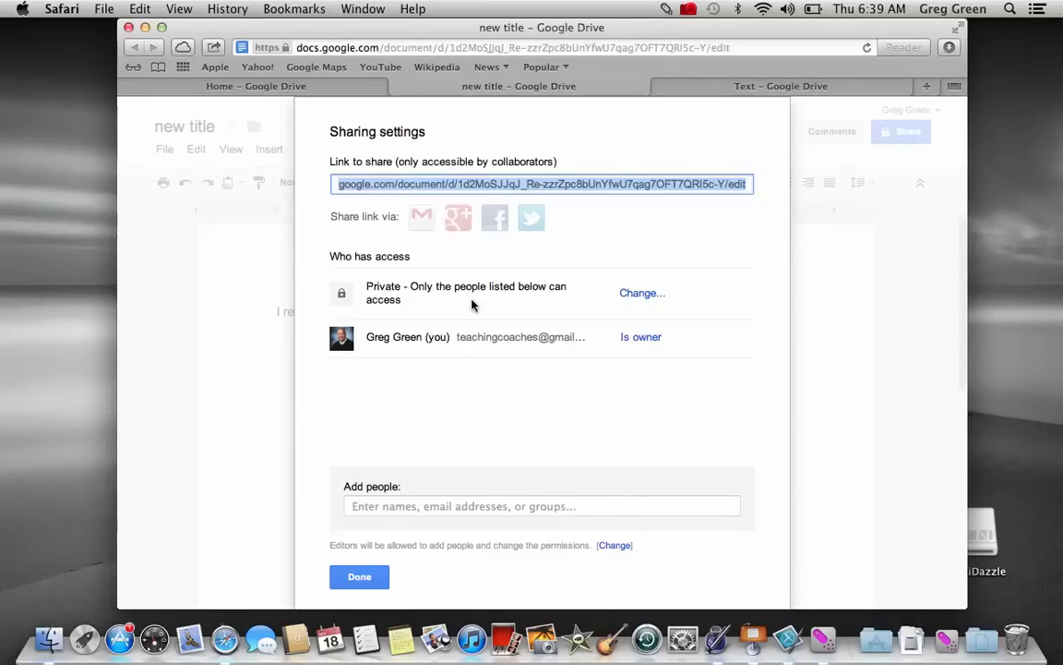
key(4)
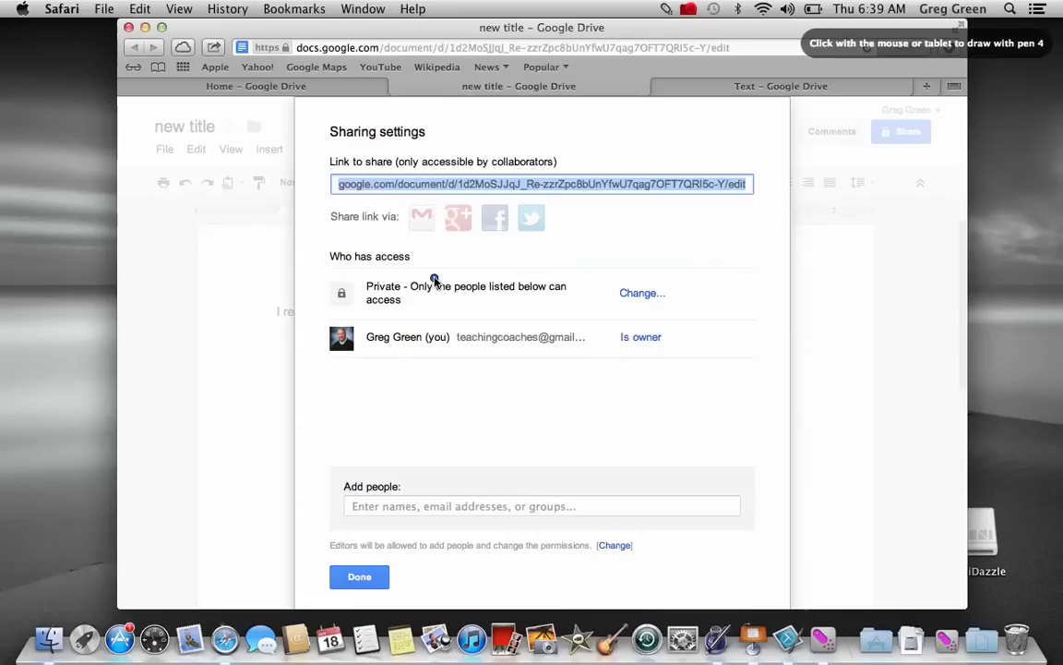
mouse_move(432, 269)
mouse_down()
mouse_move(311, 297)
mouse_move(391, 326)
mouse_move(598, 300)
mouse_move(471, 259)
mouse_move(369, 260)
mouse_up()
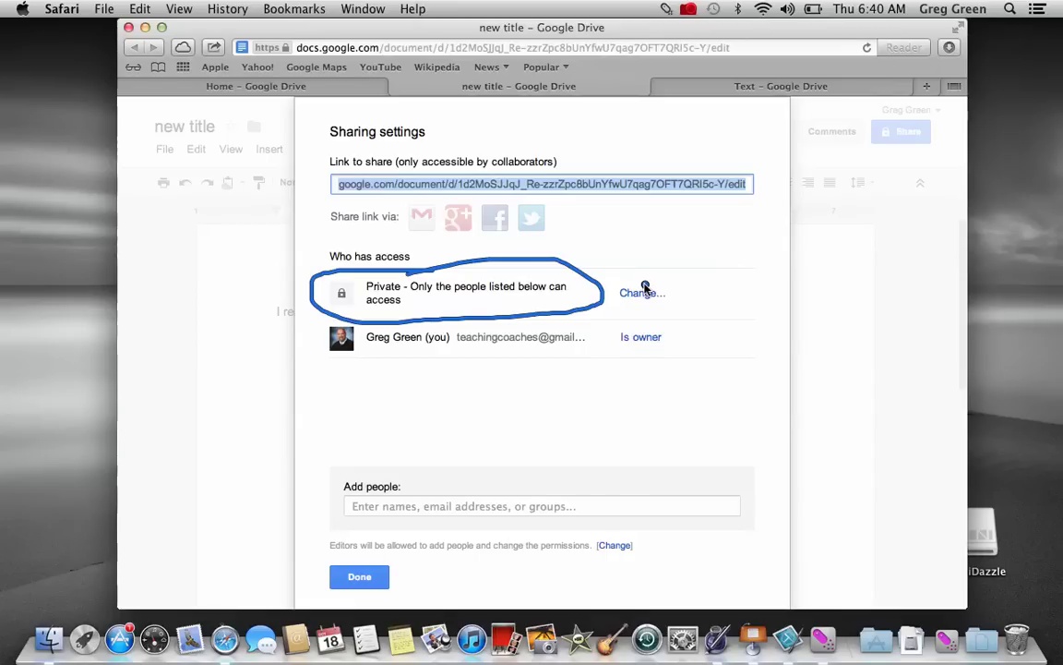
mouse_move(665, 276)
mouse_down()
mouse_move(612, 275)
mouse_move(613, 326)
mouse_move(681, 296)
mouse_move(655, 279)
mouse_up()
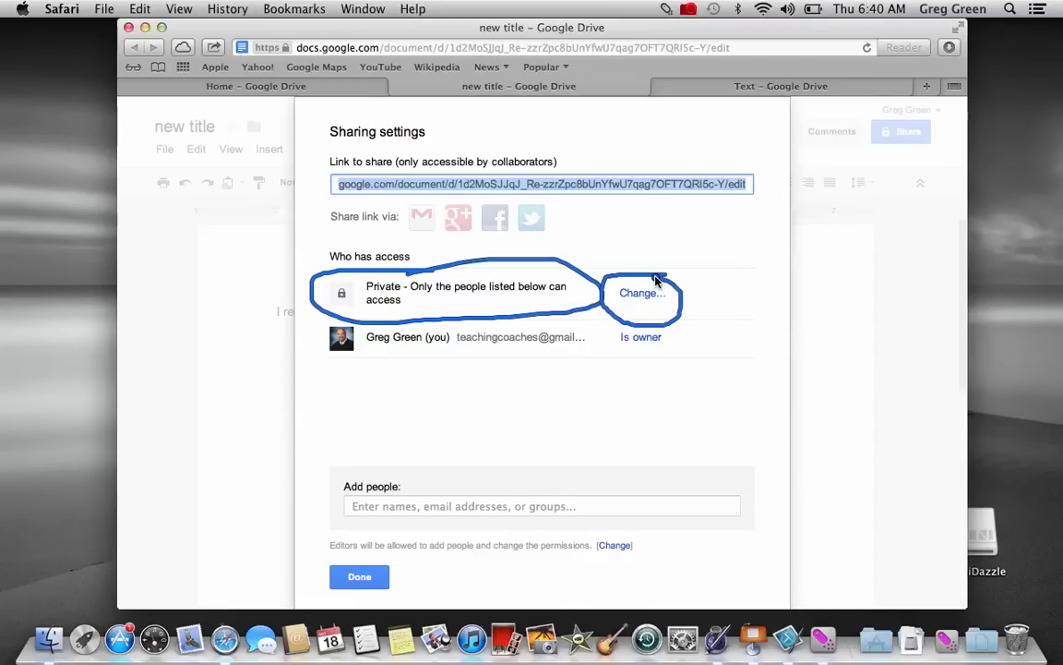
key(Escape)
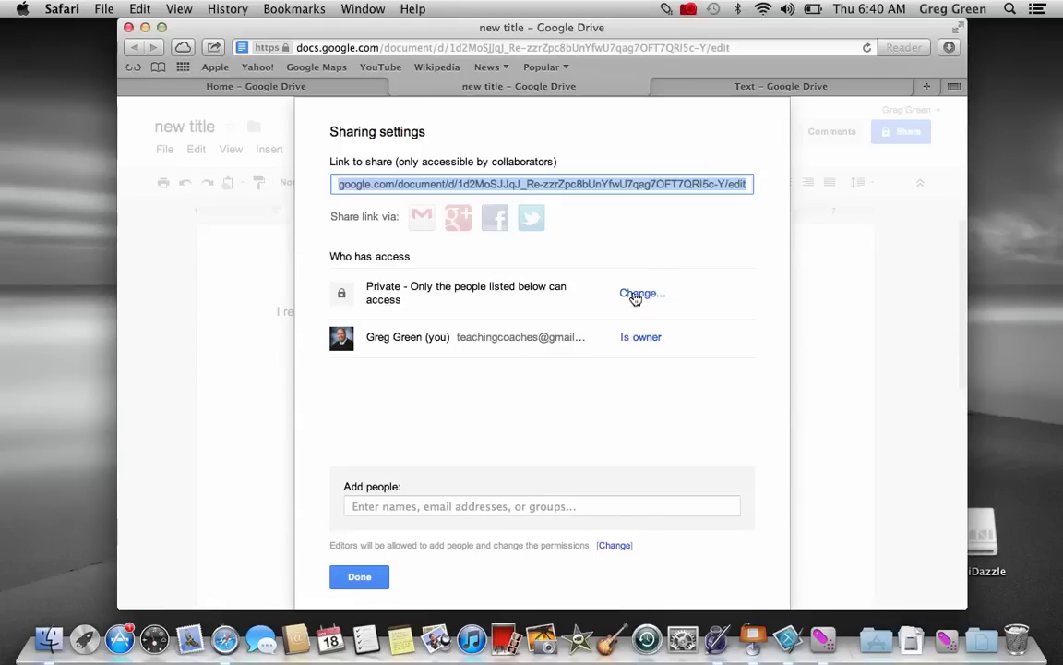
Step: Set the document's visibility to Public on the web with "Can comment" access for anyone, and save it
click(636, 293)
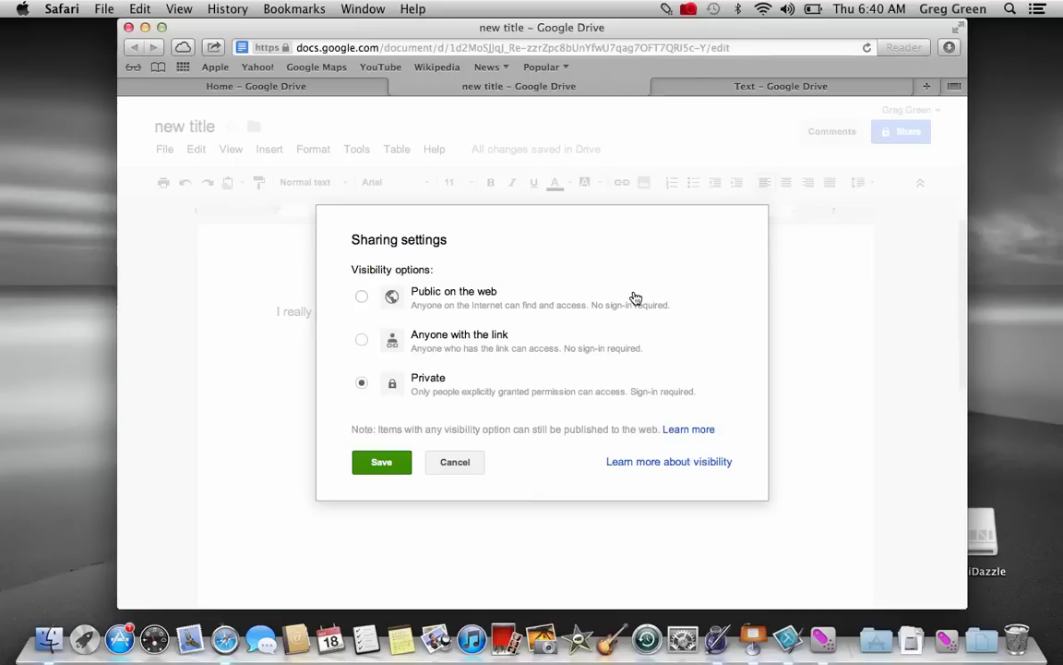
click(361, 298)
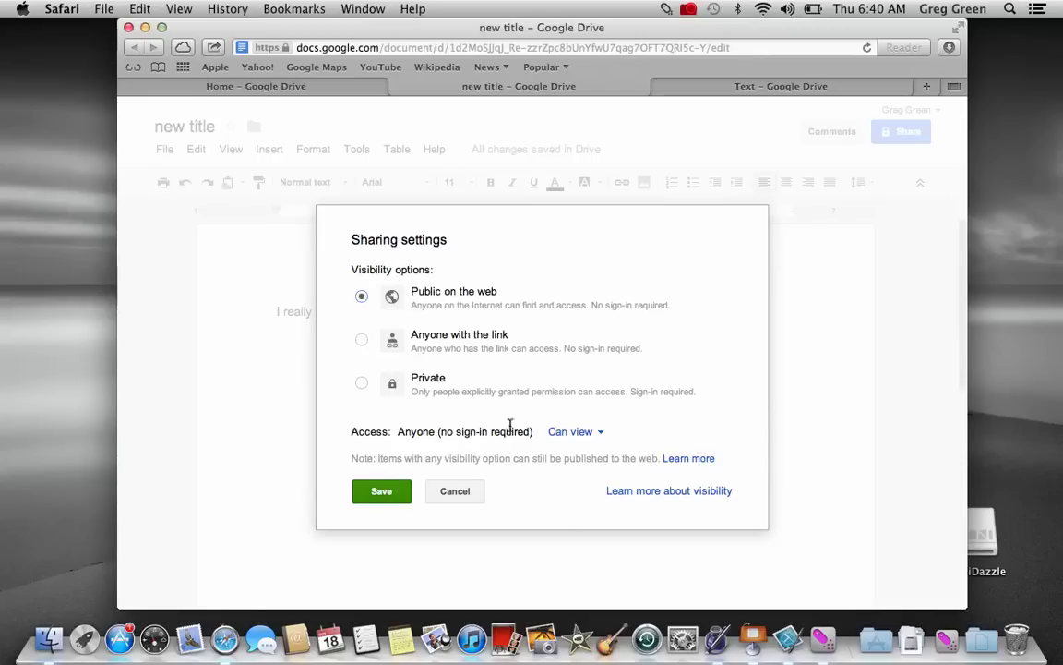
click(600, 433)
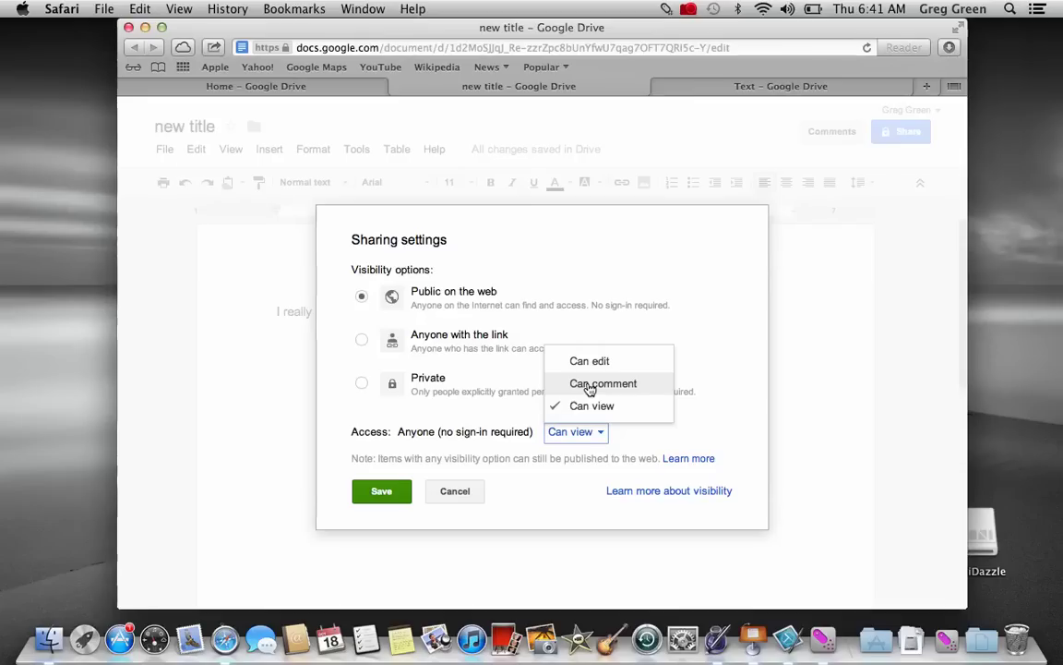
click(589, 387)
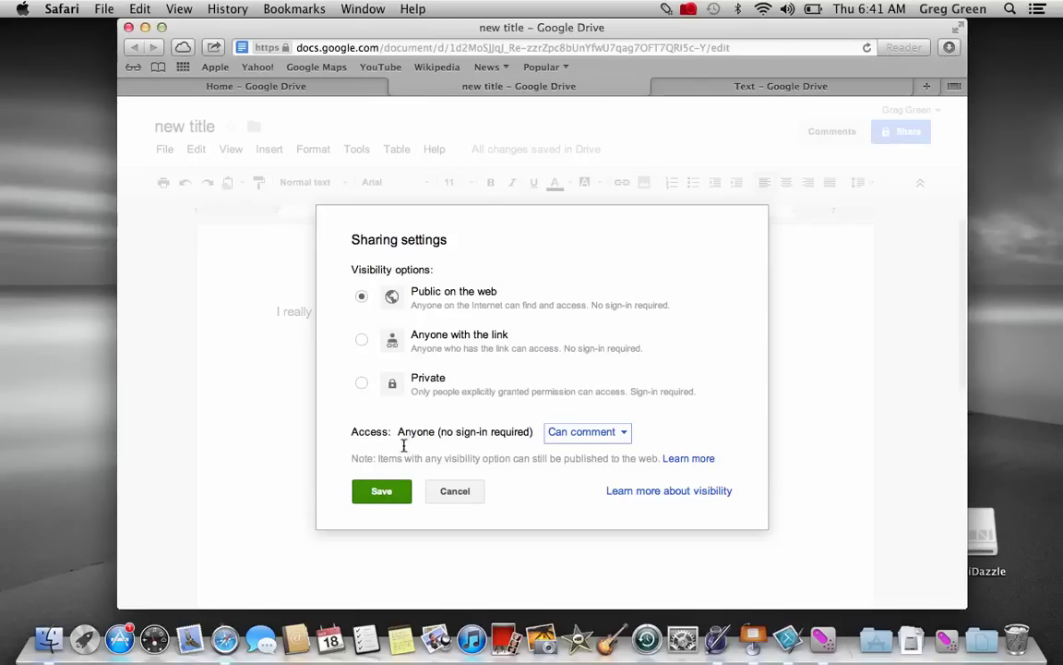
click(384, 492)
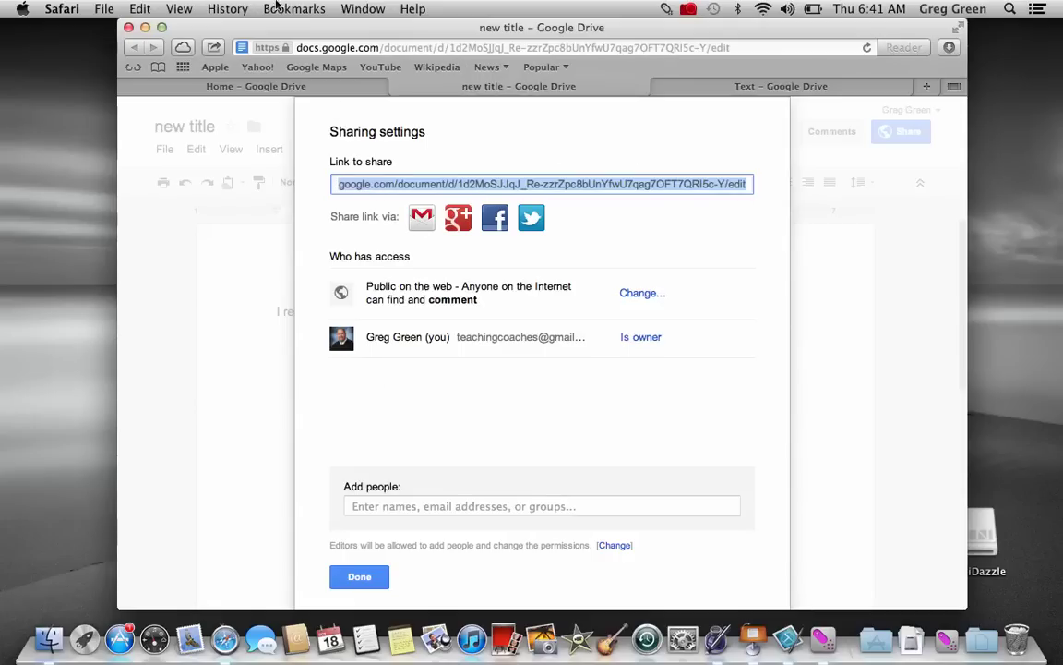
Step: Copy the document's share link and finish the sharing settings
click(139, 9)
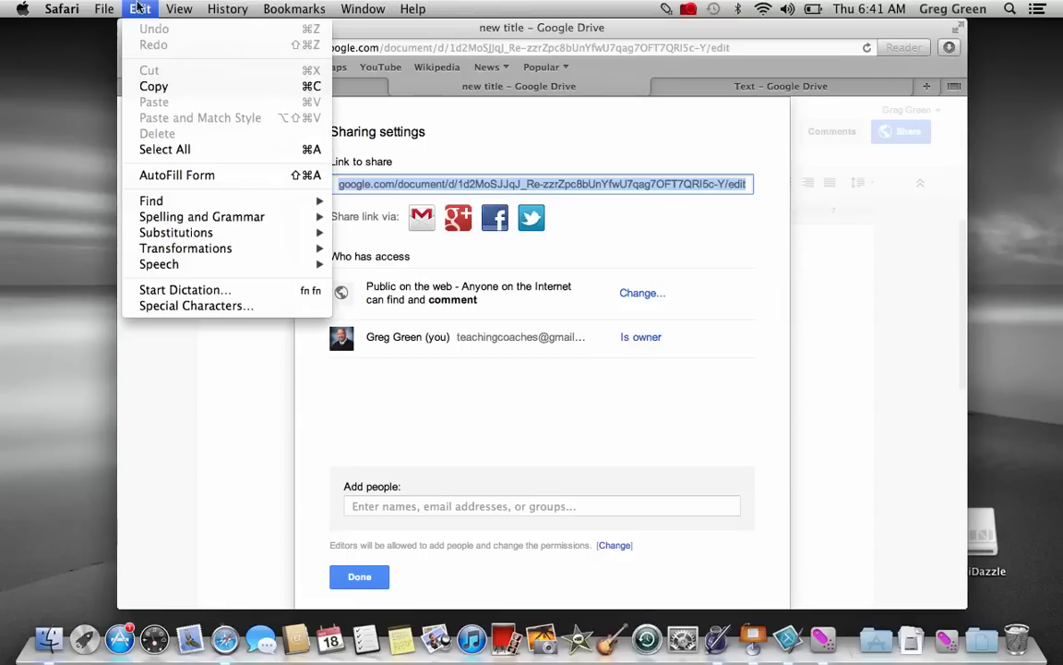
click(150, 86)
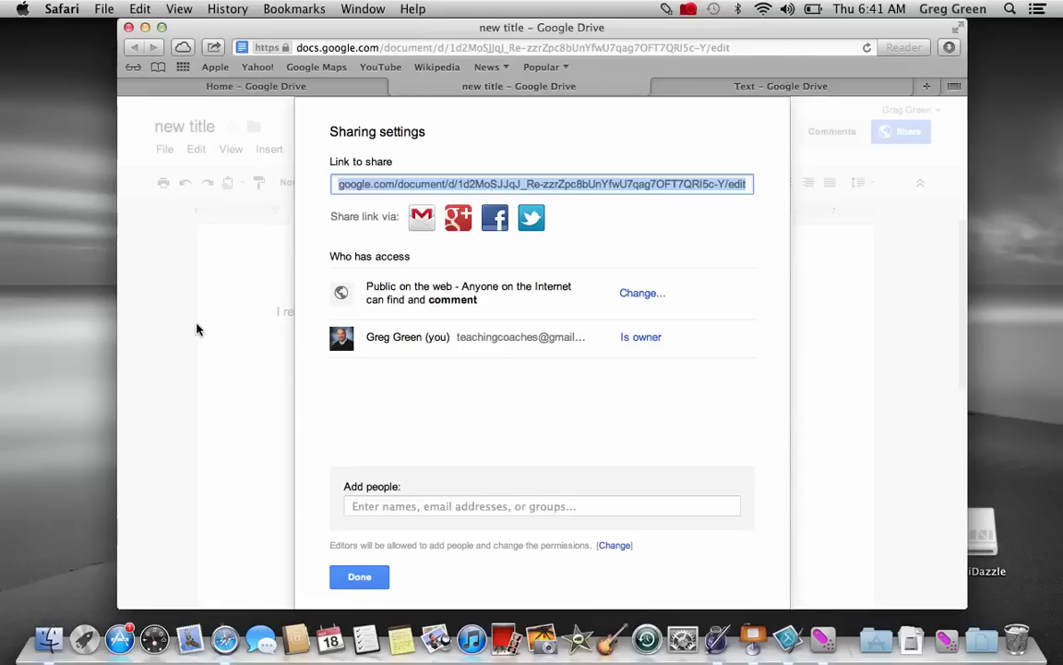
click(348, 577)
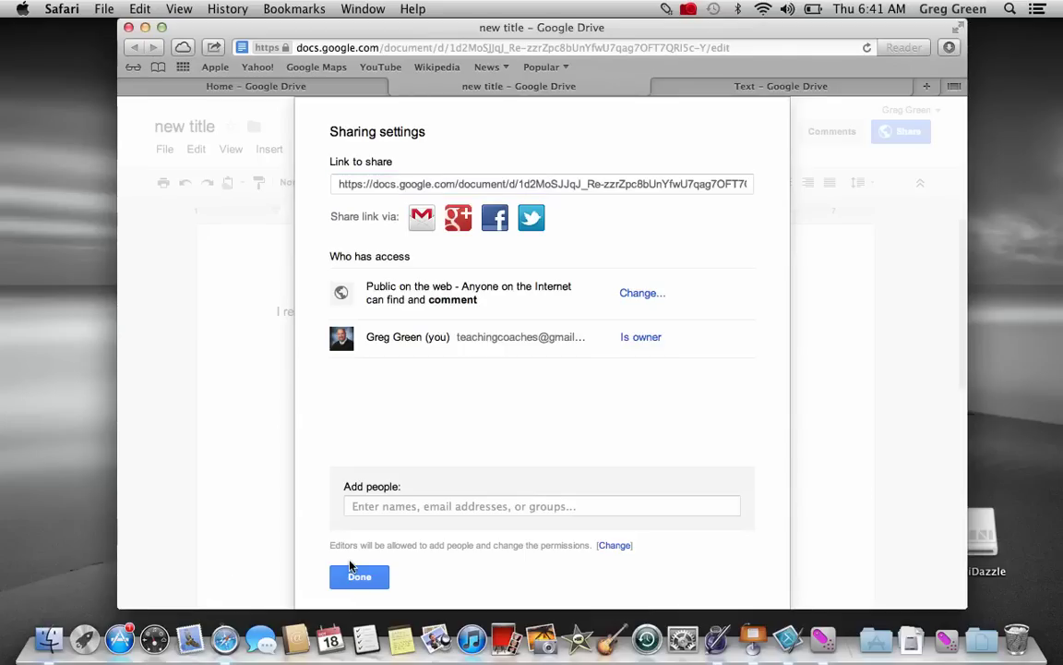